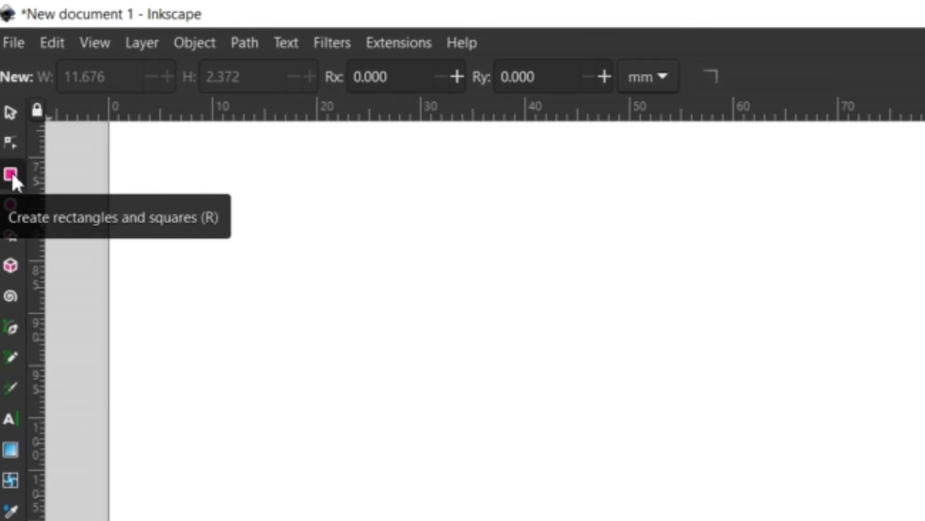
Step: Draw a small rectangle near the centre of the page
{"action": "left_click", "coordinate": [9, 174]}
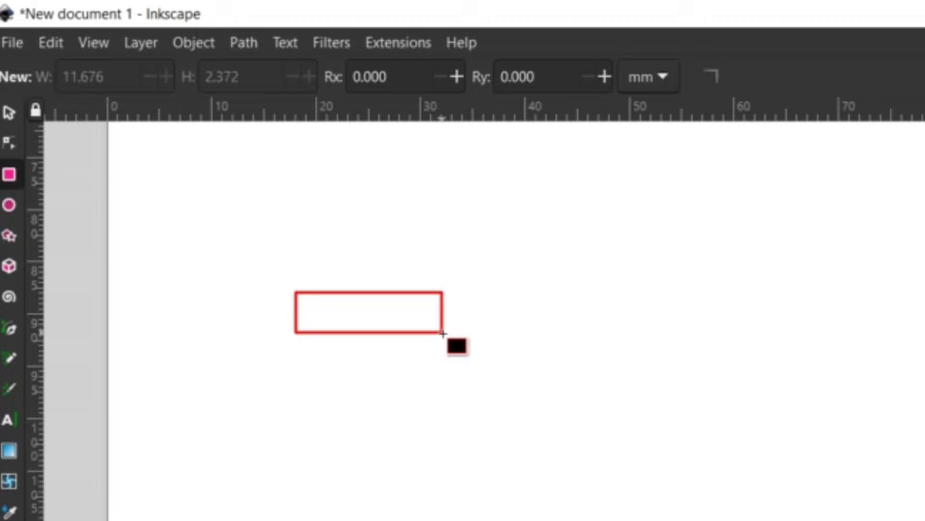
{"action": "left_click_drag", "start_coordinate": [443, 332], "coordinate": [442, 332]}
{"action": "left_click", "coordinate": [7, 116]}
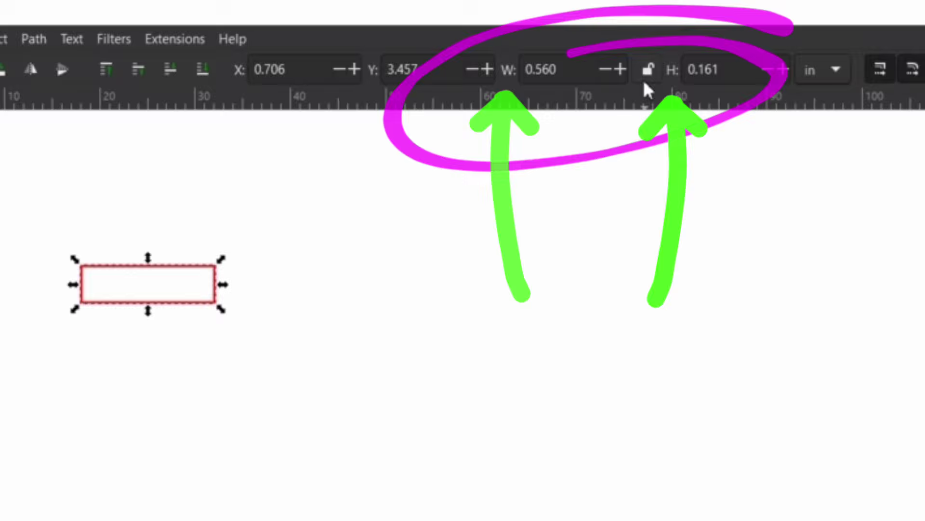
Step: Switch units to inches and size the rectangle 0.500 in wide by 0.11 in tall
{"action": "left_click", "coordinate": [655, 94]}
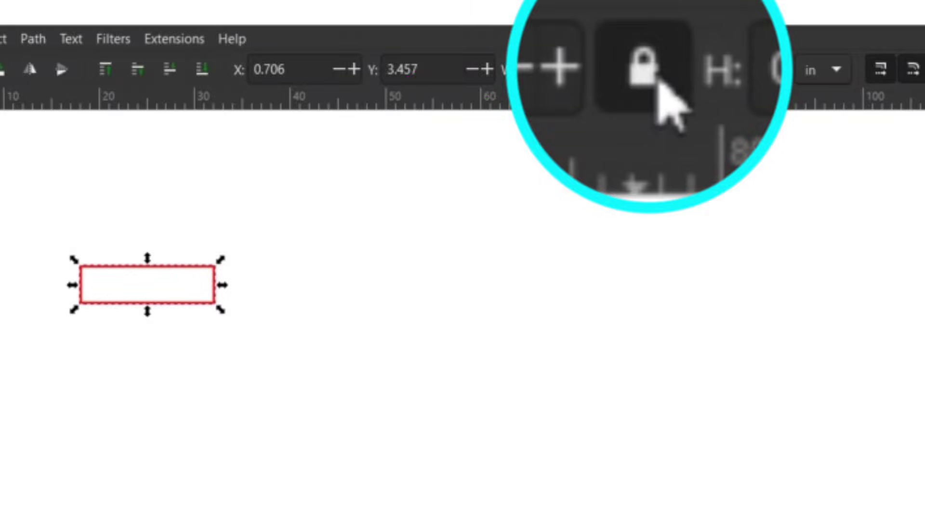
{"action": "left_click", "coordinate": [662, 83]}
{"action": "left_click", "coordinate": [822, 70]}
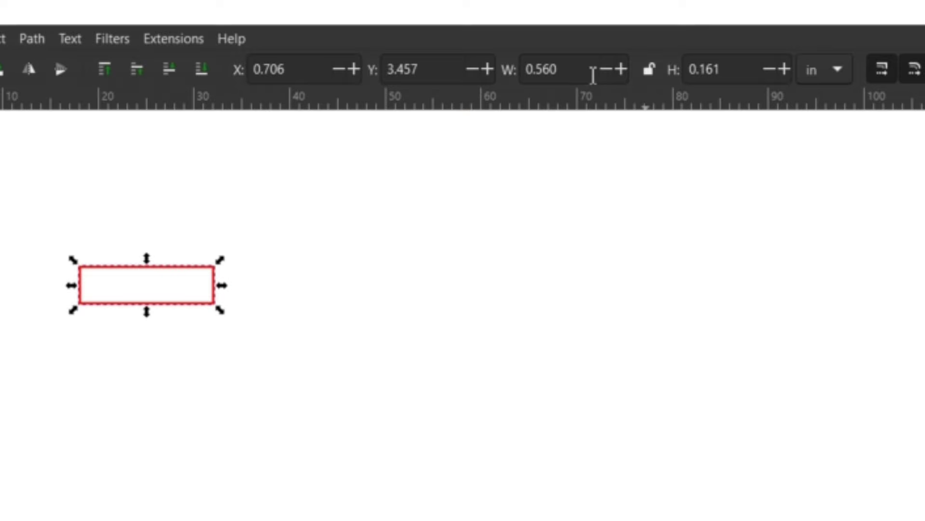
{"action": "type", "text": ".5"}
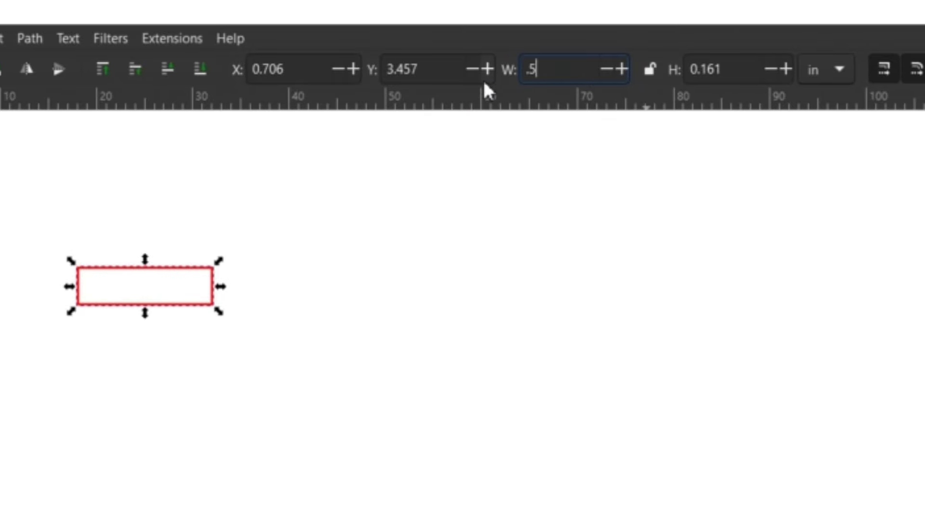
{"action": "key", "text": "Return"}
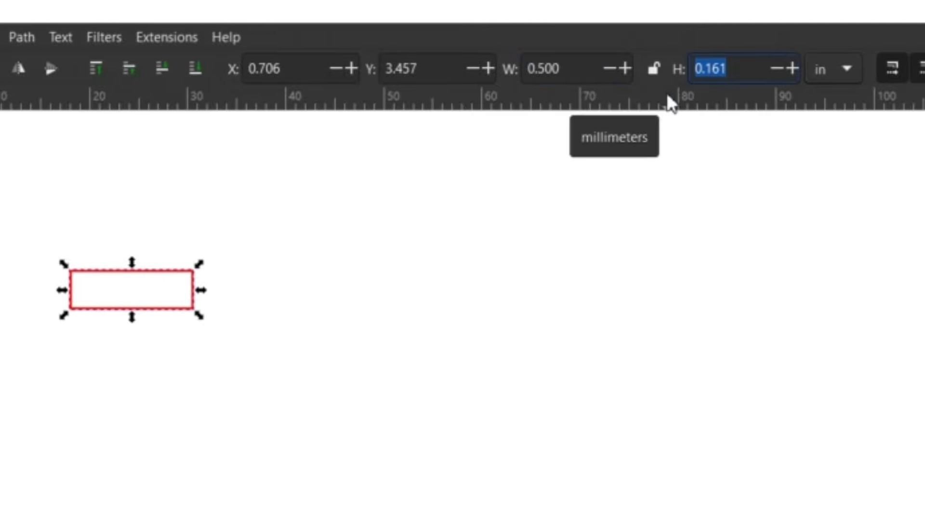
{"action": "type", "text": "0.11"}
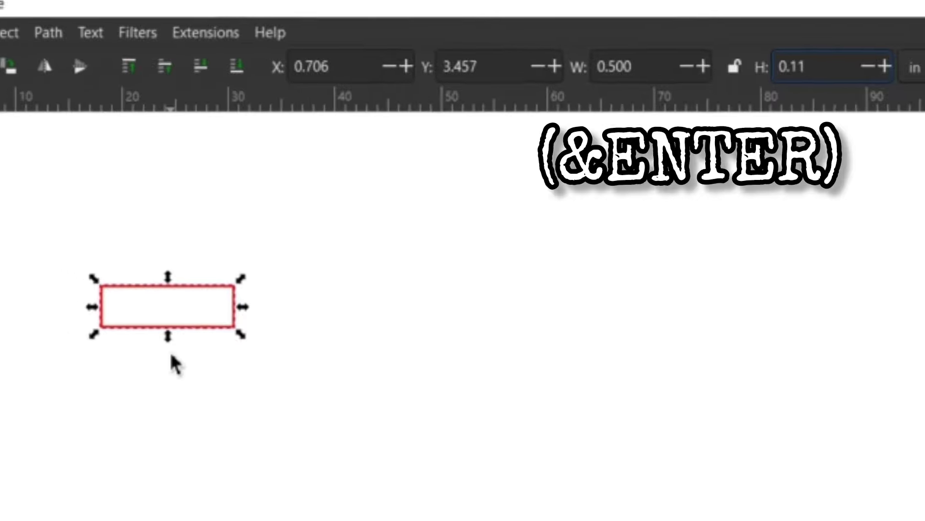
{"action": "key", "text": "Return"}
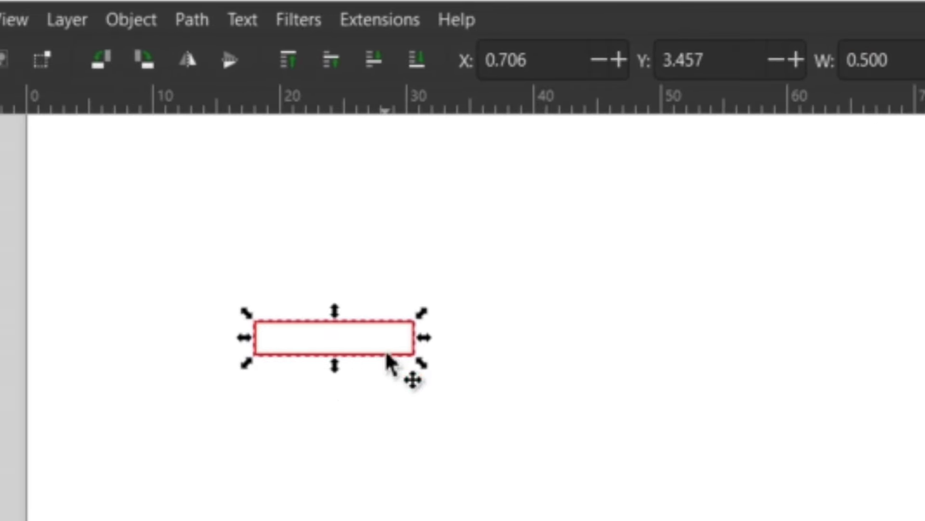
Step: Paste a copy of the rectangle and place it just below the original
{"action": "key", "text": "ctrl+v"}
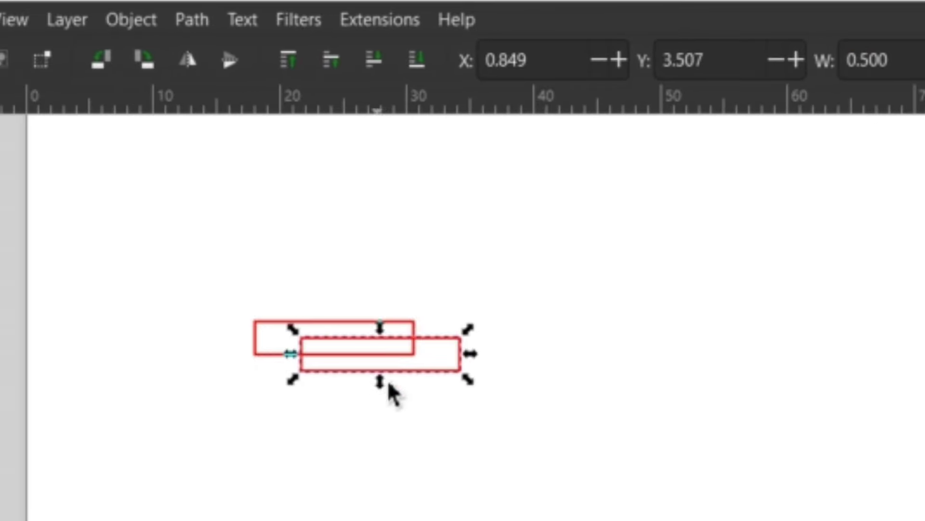
{"action": "left_click_drag", "start_coordinate": [418, 383], "coordinate": [367, 419]}
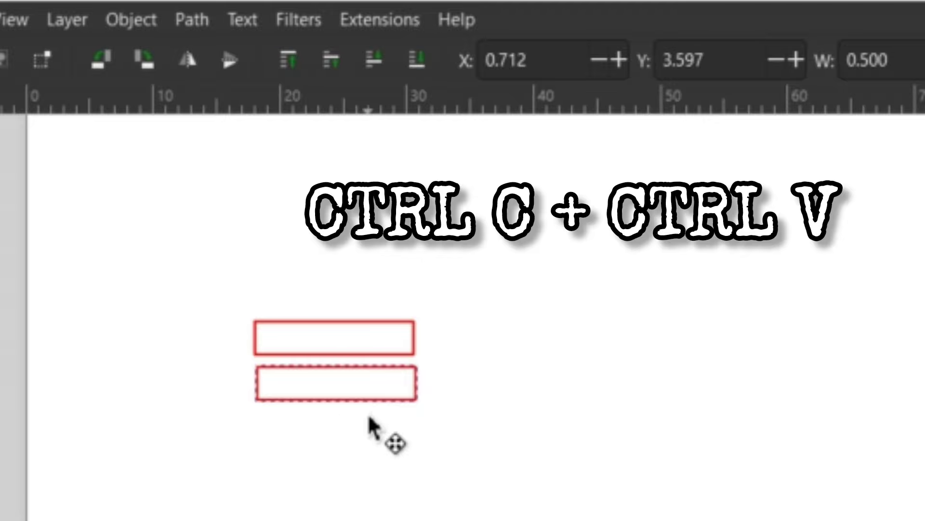
{"action": "left_click_drag", "start_coordinate": [369, 415], "coordinate": [368, 419]}
{"action": "left_click_drag", "start_coordinate": [289, 385], "coordinate": [291, 385]}
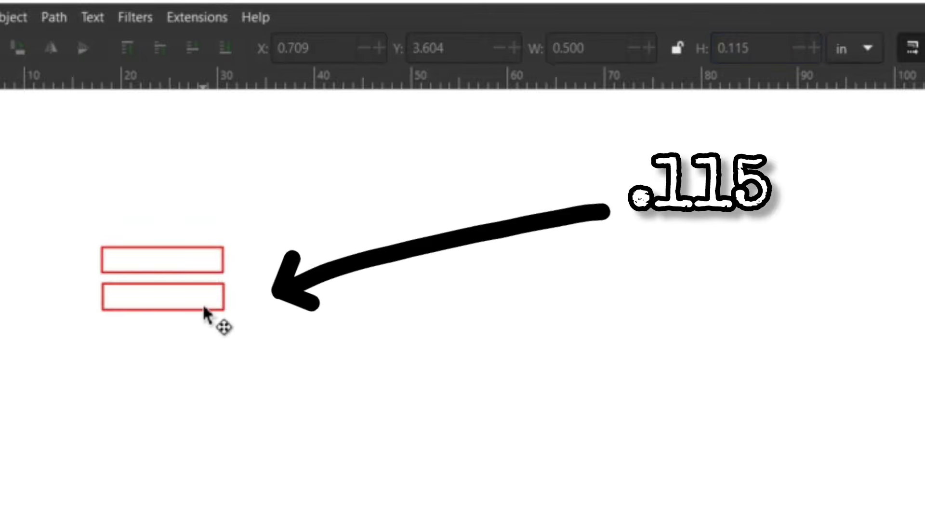
Step: Duplicate the lower rectangle, move it further down and set its height to 0.125 in
{"action": "key", "text": "ctrl+d"}
{"action": "left_click_drag", "start_coordinate": [209, 311], "coordinate": [194, 339]}
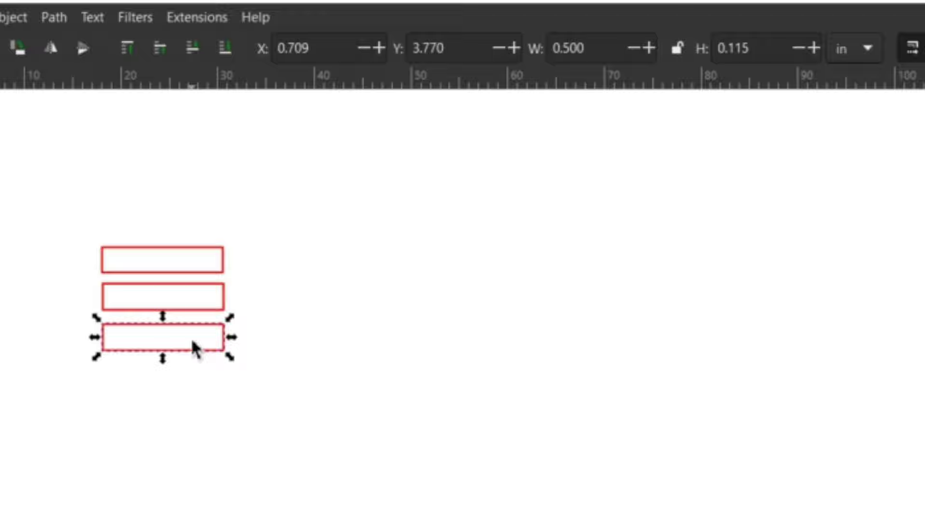
{"action": "type", "text": "125"}
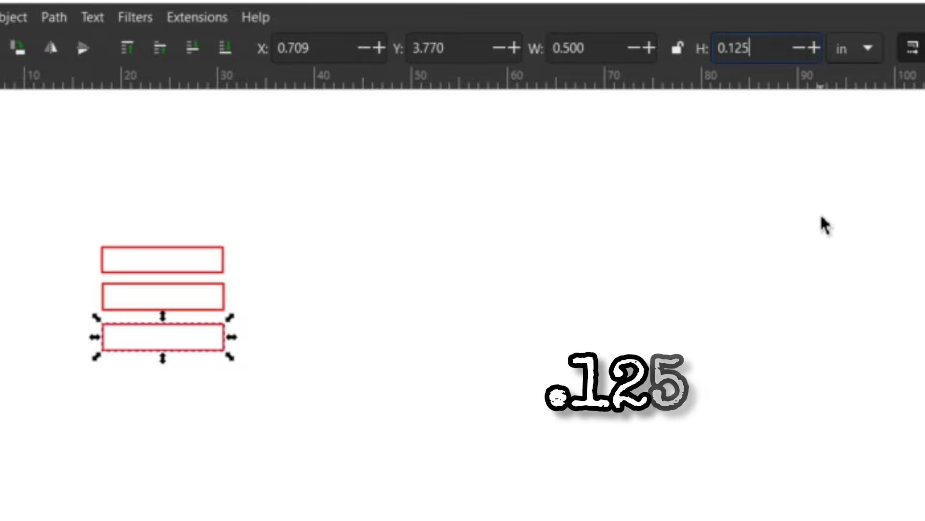
{"action": "left_click", "coordinate": [615, 223]}
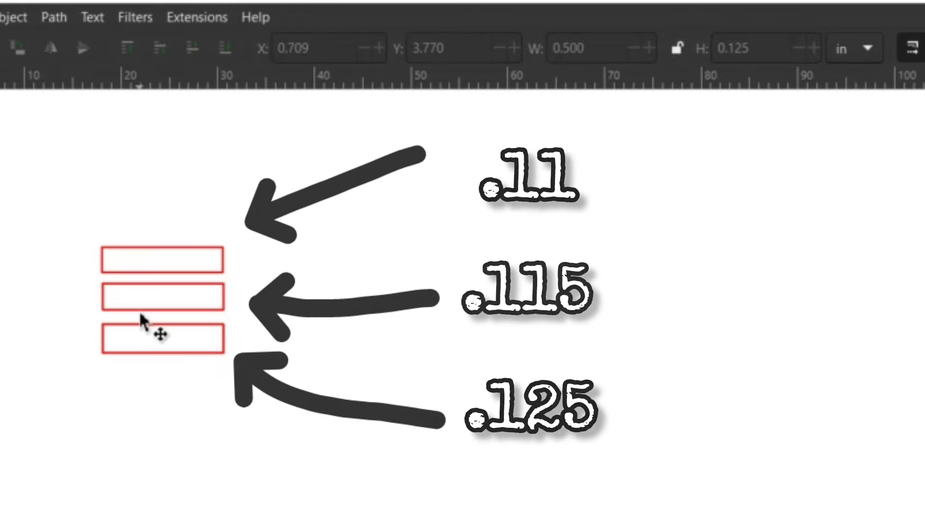
Step: Draw a larger rectangle to the right of the slots and set its width to 0.5 in
{"action": "left_click", "coordinate": [16, 163]}
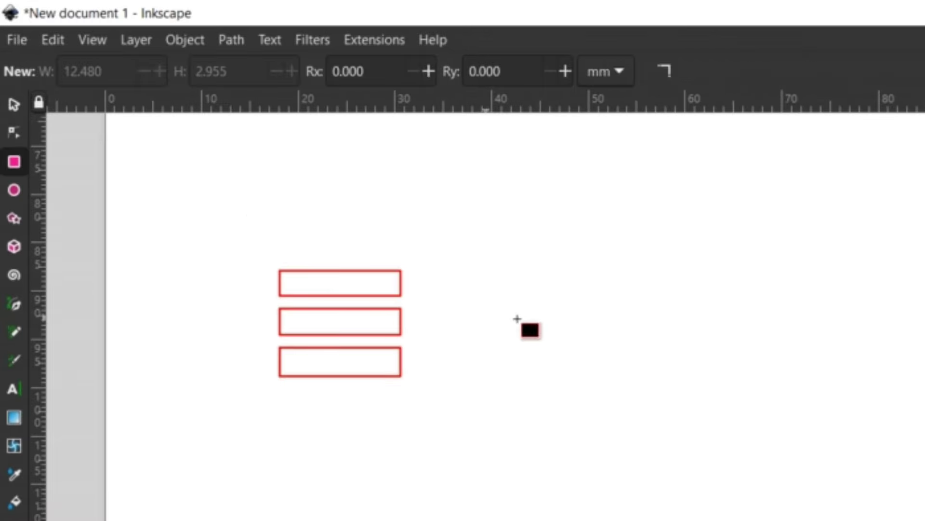
{"action": "mouse_move", "coordinate": [429, 264]}
{"action": "left_mouse_down"}
{"action": "mouse_move", "coordinate": [530, 374]}
{"action": "mouse_move", "coordinate": [553, 373]}
{"action": "left_mouse_up"}
{"action": "key", "text": "s"}
{"action": "double_click", "coordinate": [745, 70]}
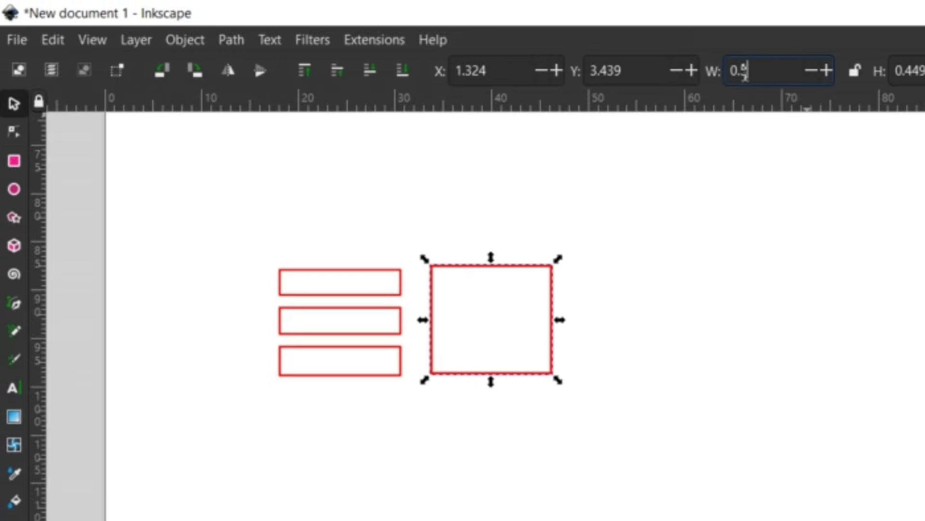
{"action": "left_click", "coordinate": [923, 70]}
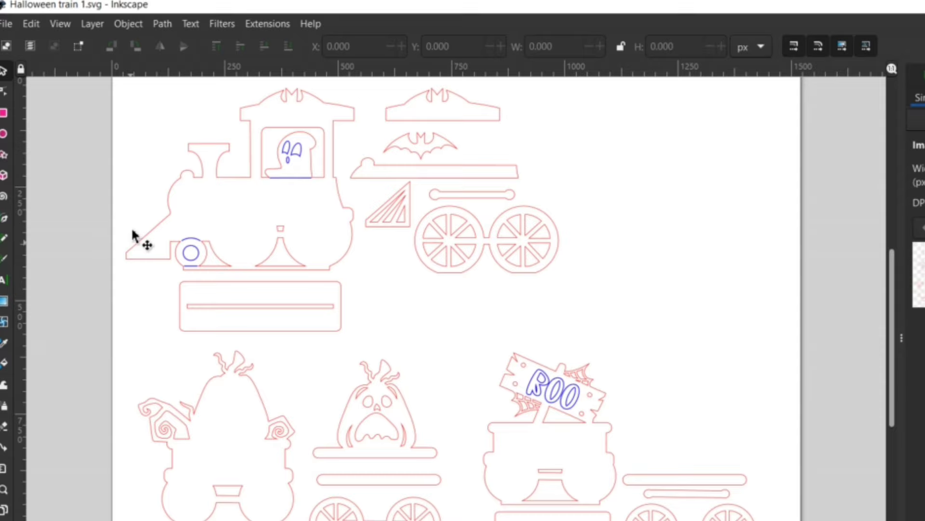
Step: Ungroup the base piece and split its outline and slot into separate paths
{"action": "scroll", "coordinate": [191, 354], "scroll_direction": "up", "scroll_amount": 3}
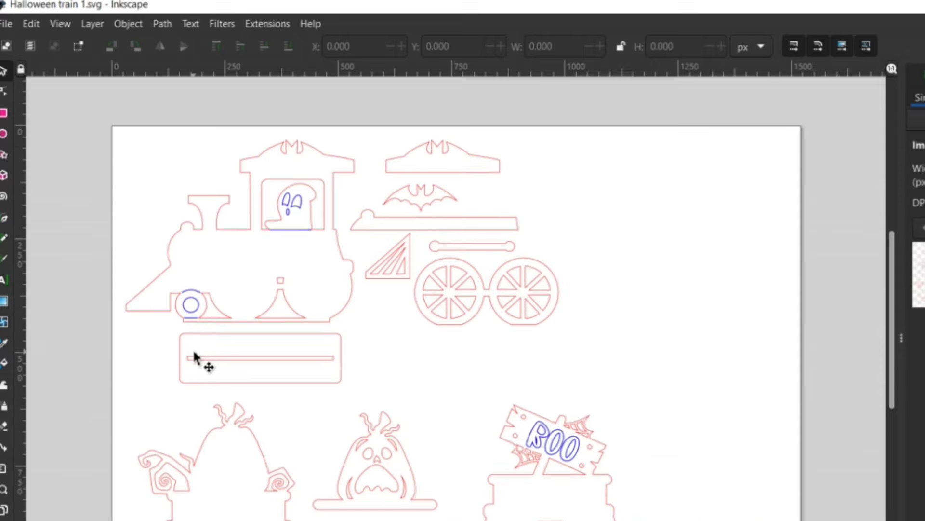
{"action": "left_click", "coordinate": [195, 356]}
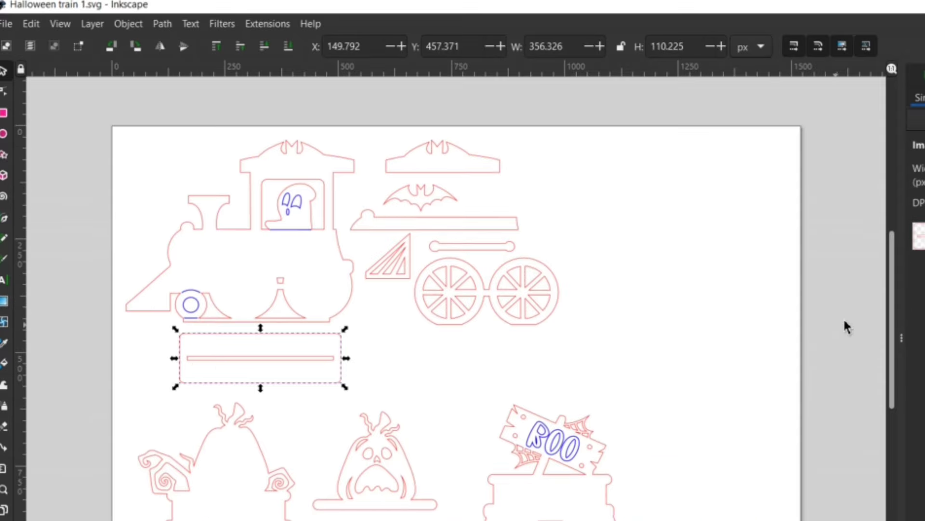
{"action": "left_click_drag", "start_coordinate": [896, 333], "coordinate": [873, 369]}
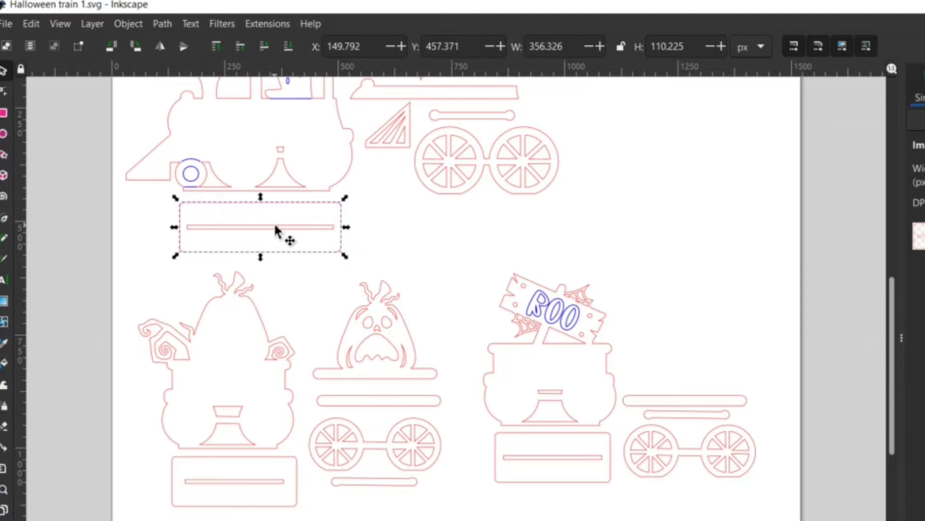
{"action": "right_click", "coordinate": [423, 98]}
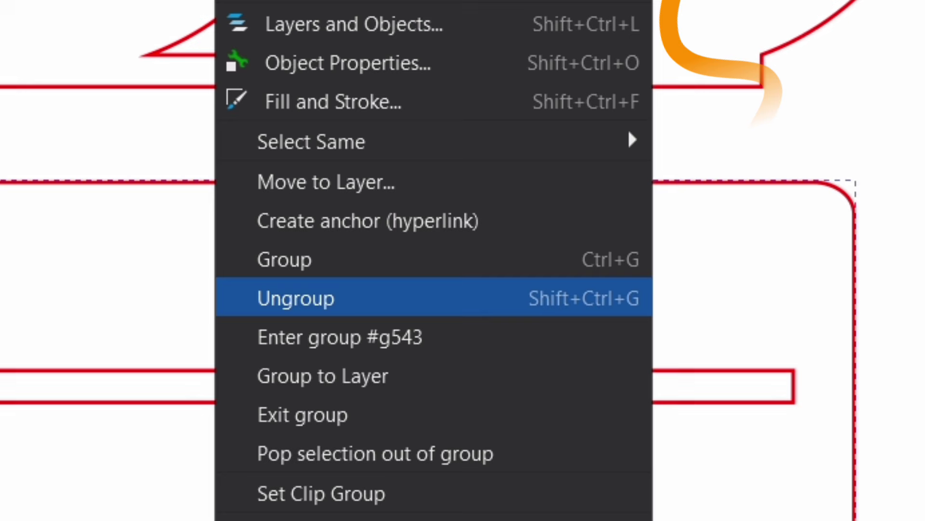
{"action": "left_click", "coordinate": [296, 297]}
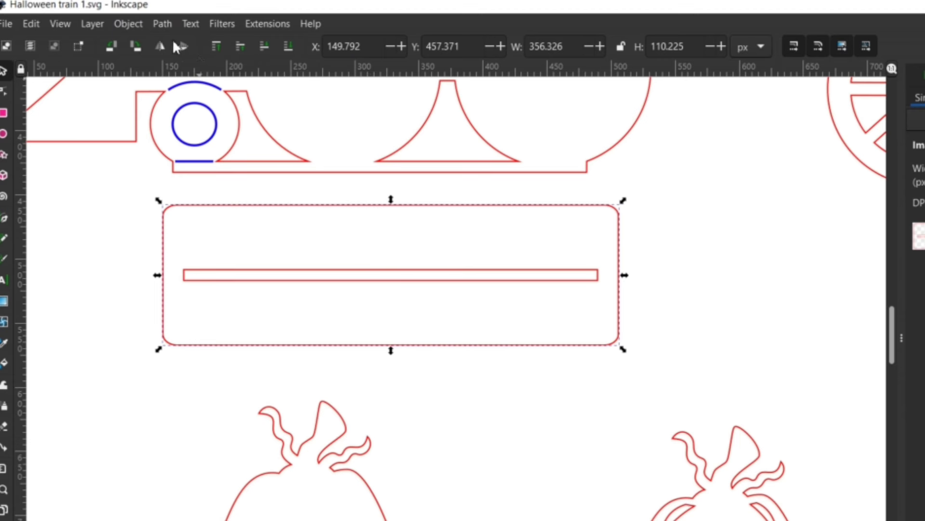
{"action": "left_click", "coordinate": [155, 23]}
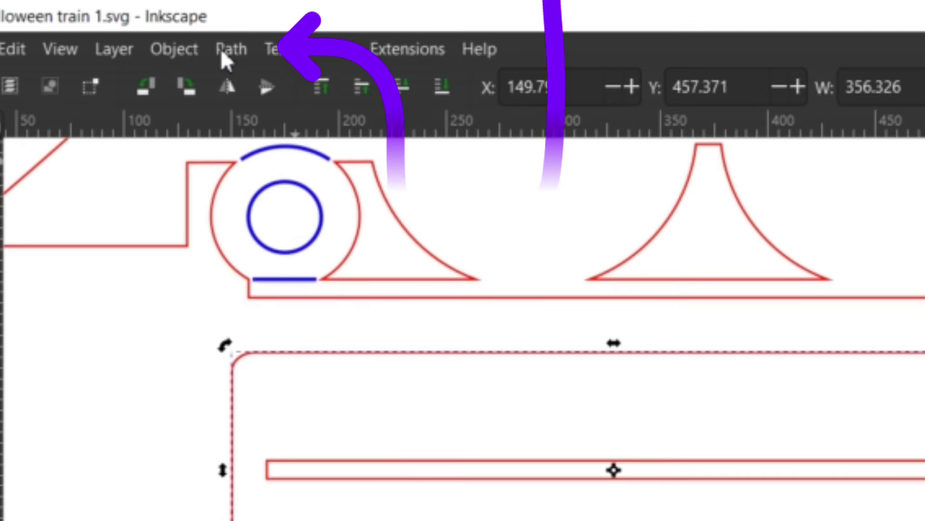
{"action": "left_click", "coordinate": [222, 57]}
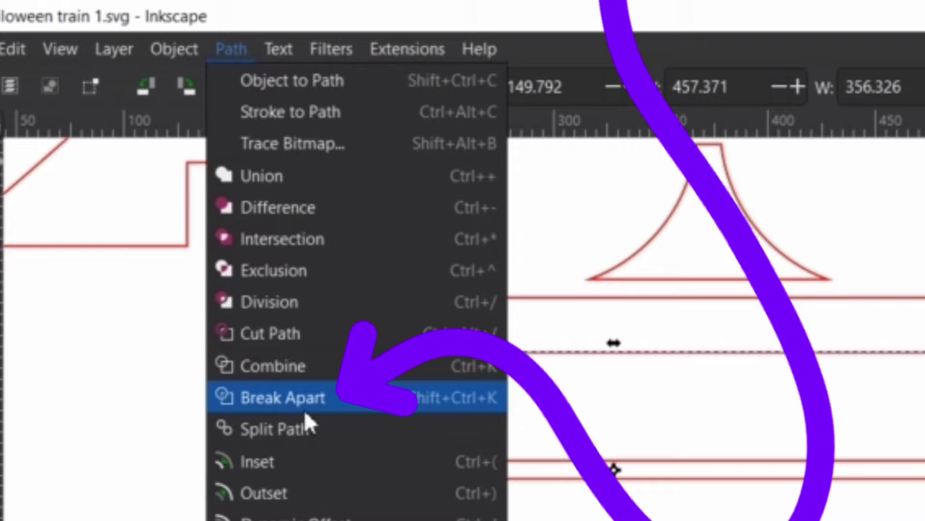
{"action": "left_click", "coordinate": [305, 404]}
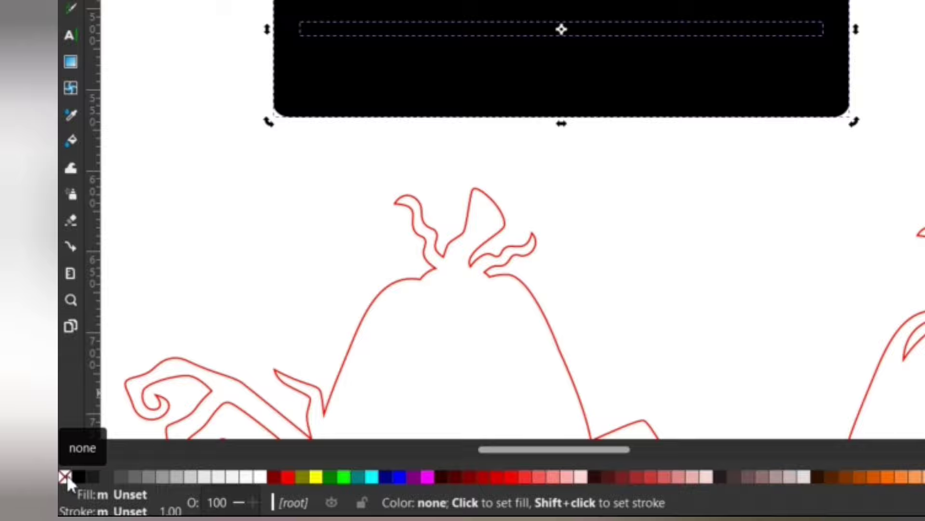
Step: Remove the black fill, give both shapes red outlines, and select only the slot
{"action": "left_click", "coordinate": [71, 443]}
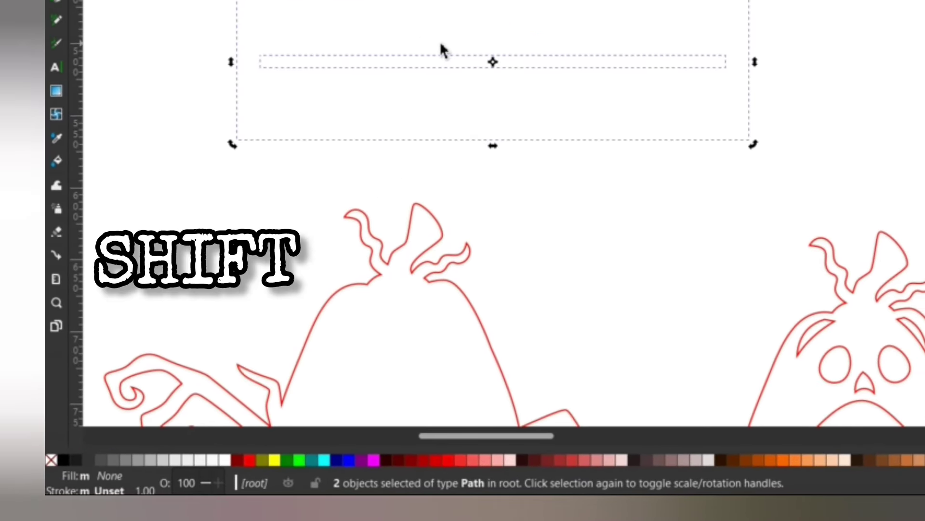
{"action": "left_click", "coordinate": [450, 458], "text": "shift"}
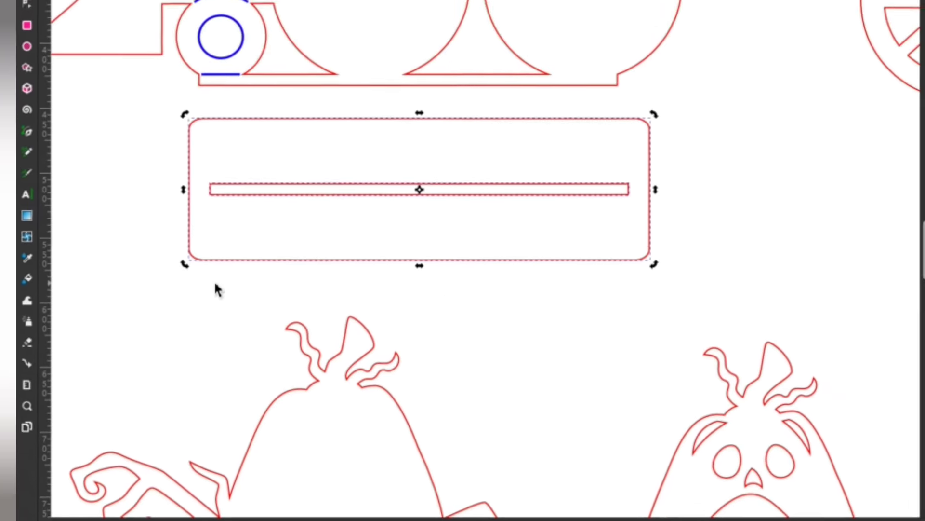
{"action": "left_click", "coordinate": [264, 167]}
{"action": "left_click", "coordinate": [374, 67]}
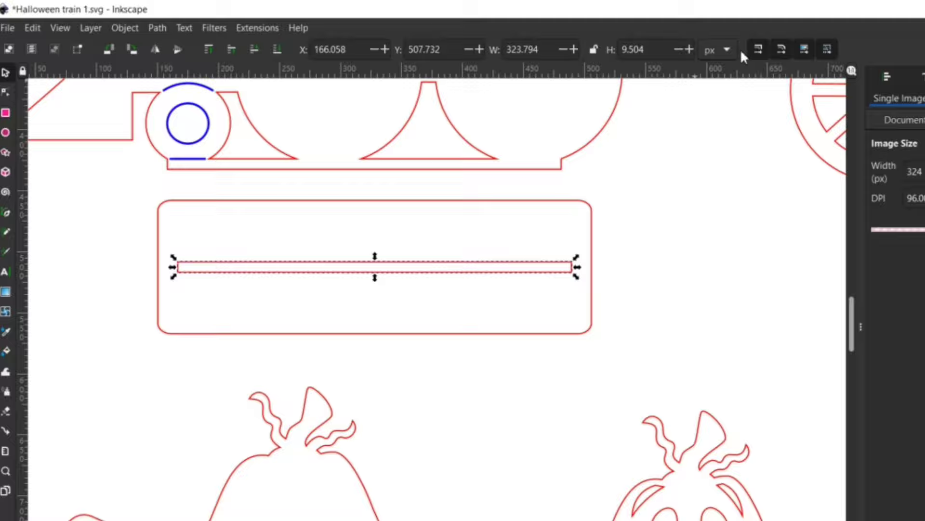
Step: Switch units to inches and change the slot's height from 0.099 to 0.115 in
{"action": "left_click", "coordinate": [725, 49]}
{"action": "scroll", "coordinate": [722, 34], "scroll_direction": "up", "scroll_amount": 1}
{"action": "left_click", "coordinate": [717, 37]}
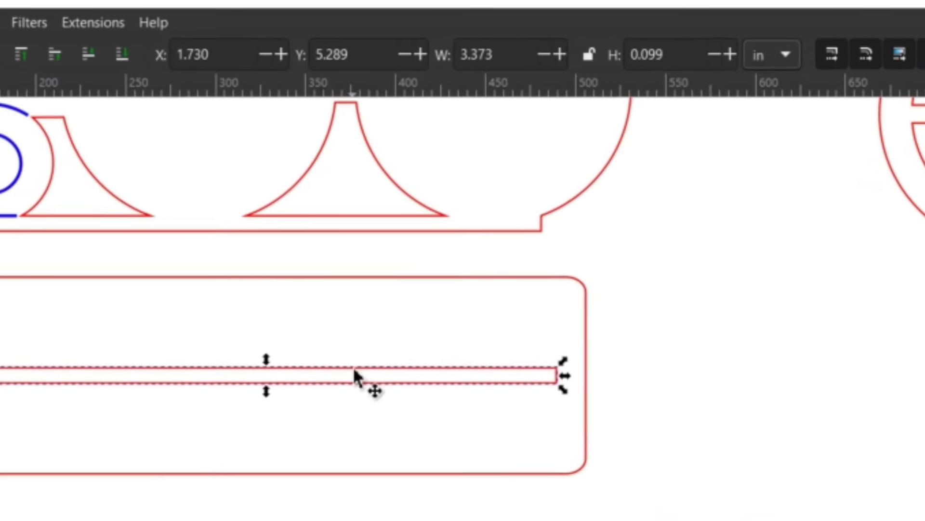
{"action": "left_click", "coordinate": [660, 56]}
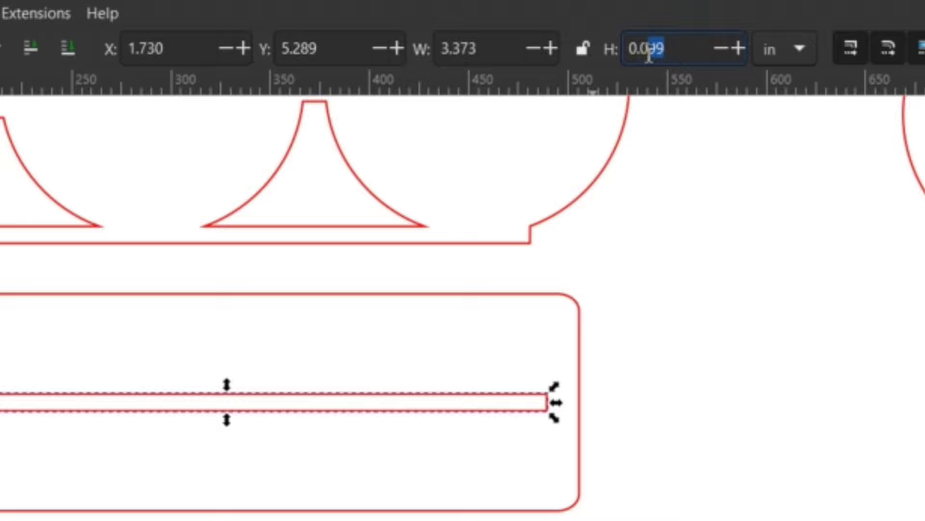
{"action": "double_click", "coordinate": [650, 51]}
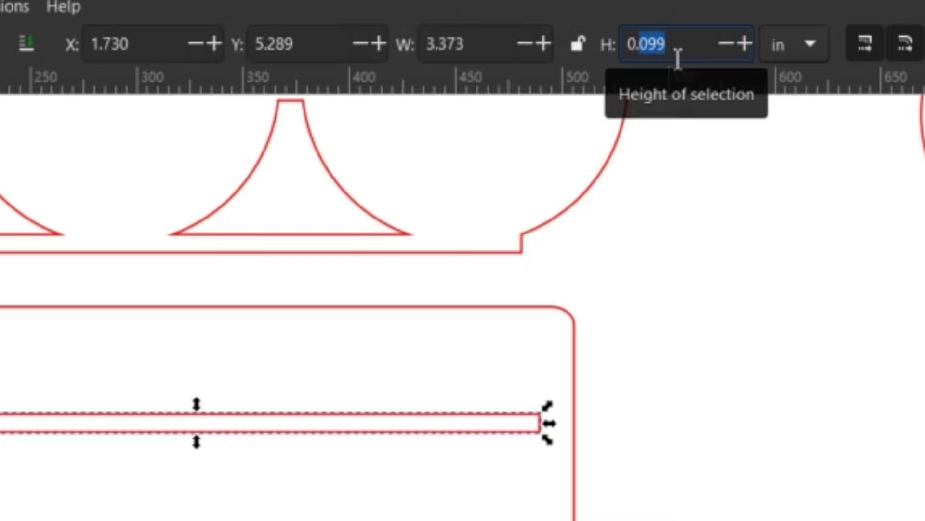
{"action": "type", "text": "115"}
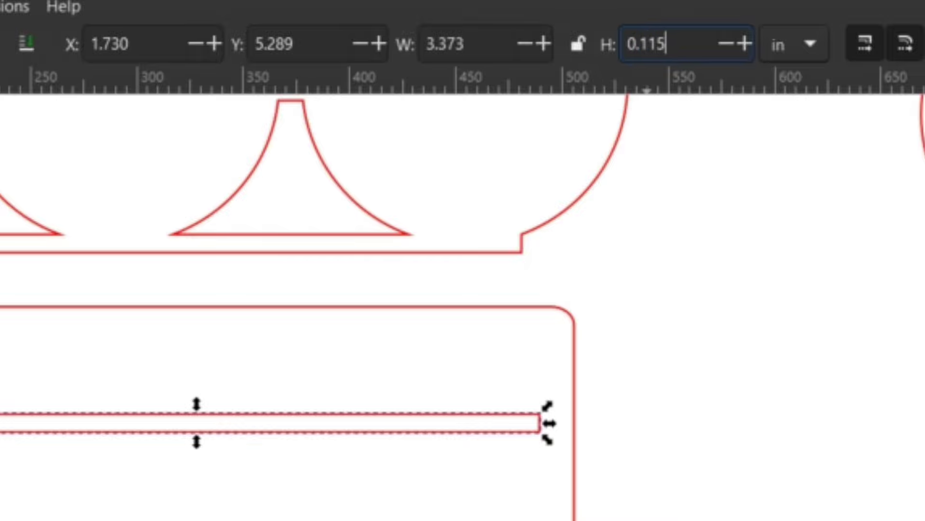
{"action": "left_click", "coordinate": [817, 241]}
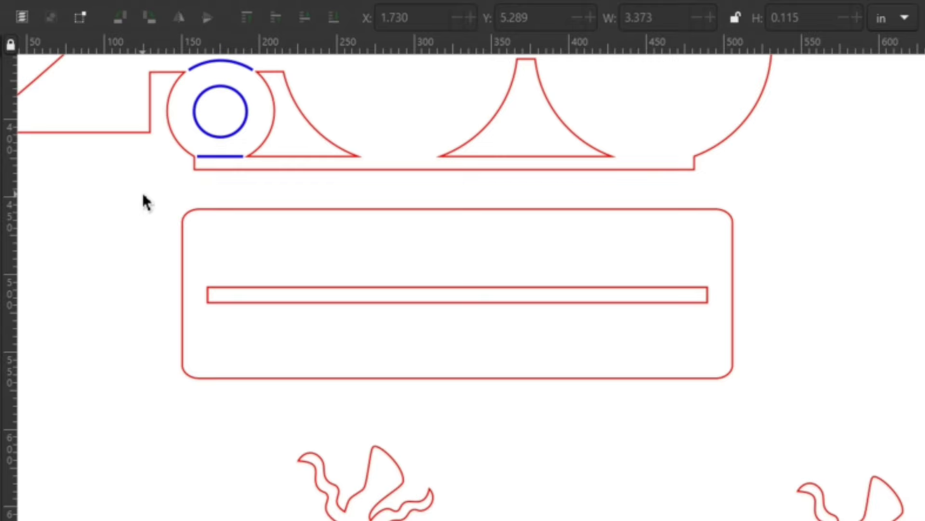
Step: Select the rounded plate together with its slot
{"action": "left_click_drag", "start_coordinate": [145, 200], "coordinate": [815, 413]}
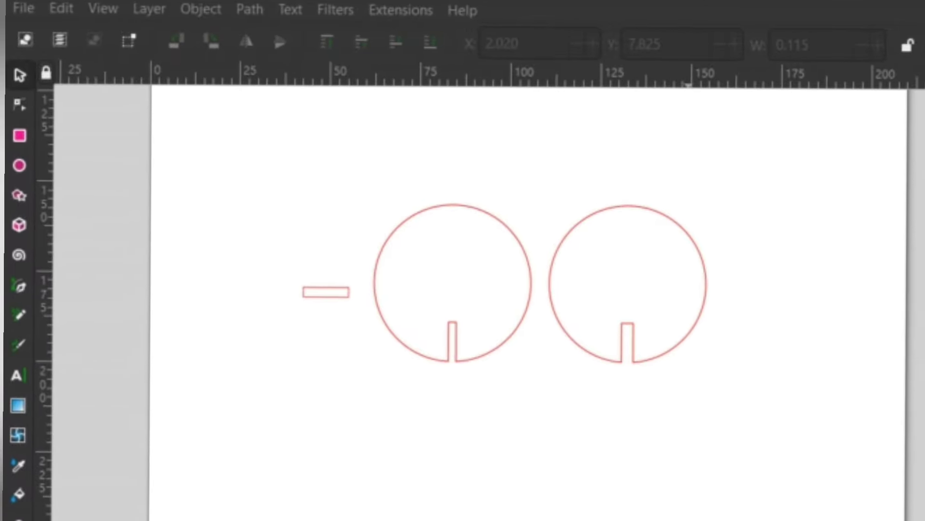
Step: Move the small rectangle onto the first circle's bottom notch and align the circle under it
{"action": "scroll", "coordinate": [283, 244], "scroll_direction": "up", "scroll_amount": 3}
{"action": "left_click_drag", "start_coordinate": [308, 318], "coordinate": [396, 297]}
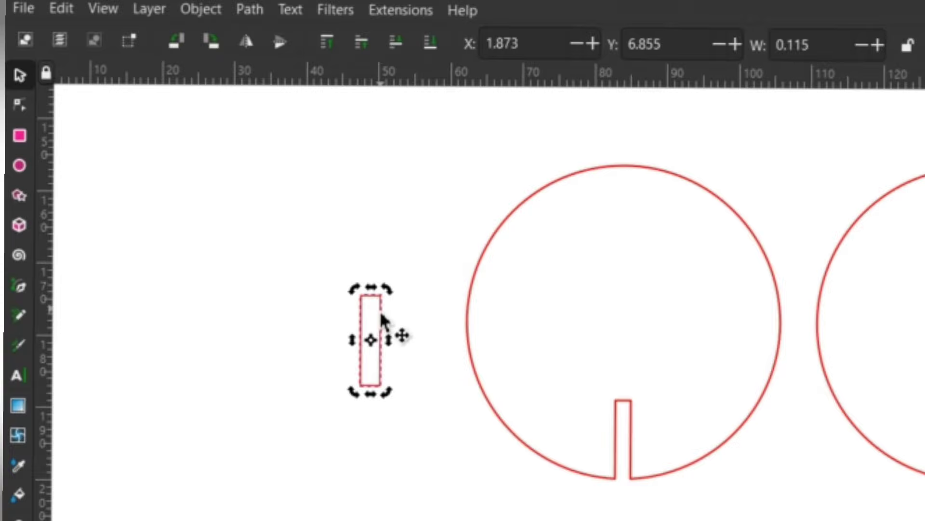
{"action": "left_click_drag", "start_coordinate": [385, 327], "coordinate": [594, 438]}
{"action": "scroll", "coordinate": [595, 439], "scroll_direction": "up", "scroll_amount": 2}
{"action": "left_click", "coordinate": [634, 462]}
{"action": "left_click_drag", "start_coordinate": [547, 405], "coordinate": [548, 408]}
{"action": "scroll", "coordinate": [548, 407], "scroll_direction": "up", "scroll_amount": 3}
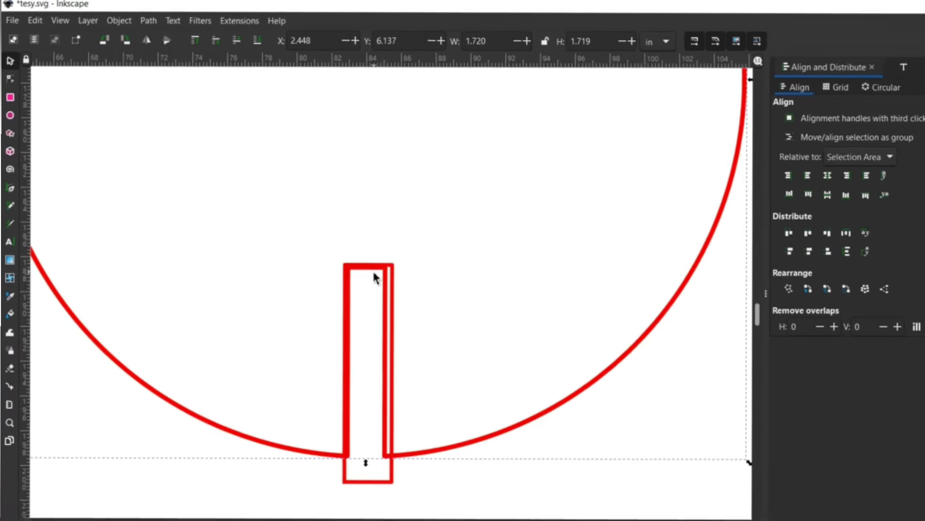
{"action": "scroll", "coordinate": [374, 277], "scroll_direction": "up", "scroll_amount": 2}
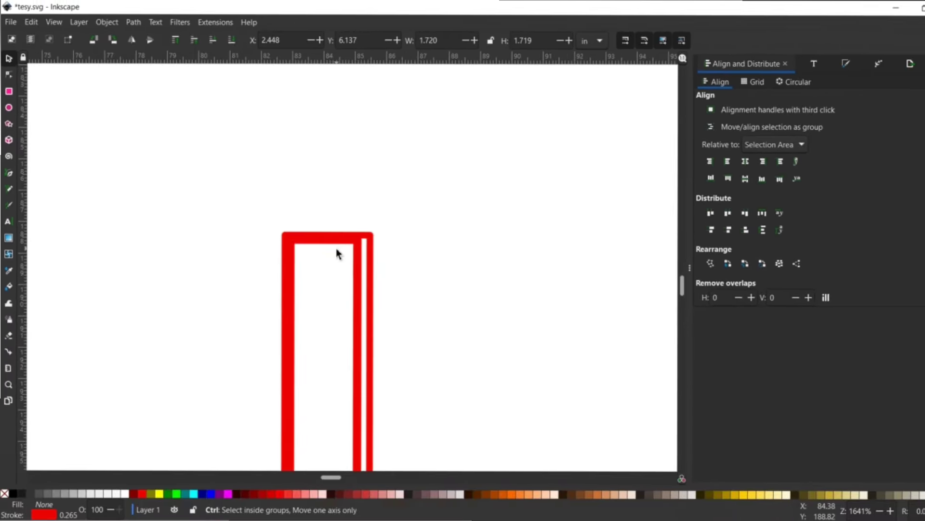
{"action": "left_click_drag", "start_coordinate": [331, 247], "coordinate": [410, 240]}
{"action": "scroll", "coordinate": [410, 240], "scroll_direction": "down", "scroll_amount": 6}
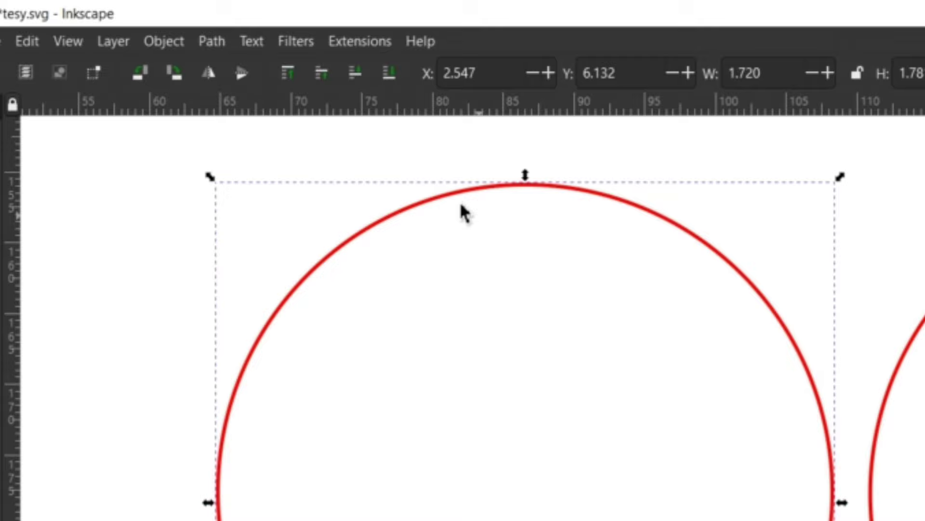
Step: Subtract the rectangle from the first circle using Path > Difference
{"action": "left_click", "coordinate": [215, 42]}
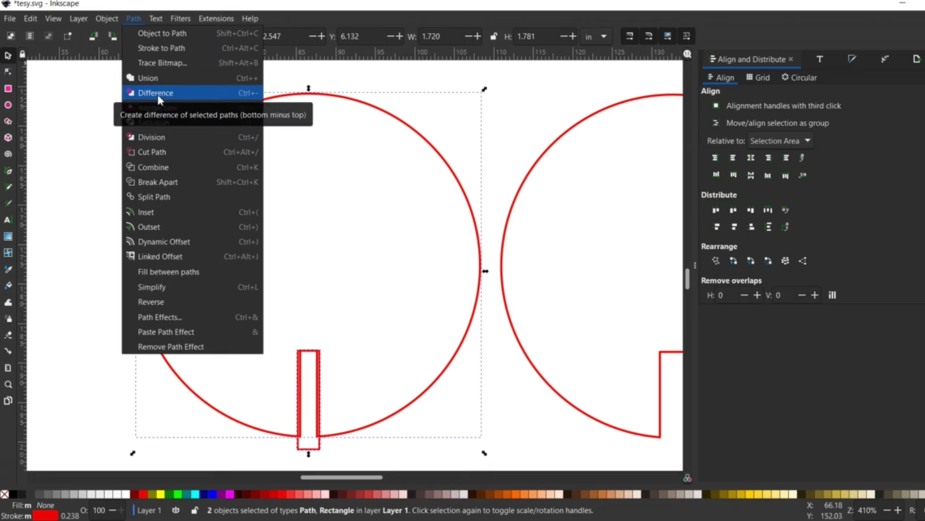
{"action": "left_click", "coordinate": [247, 176]}
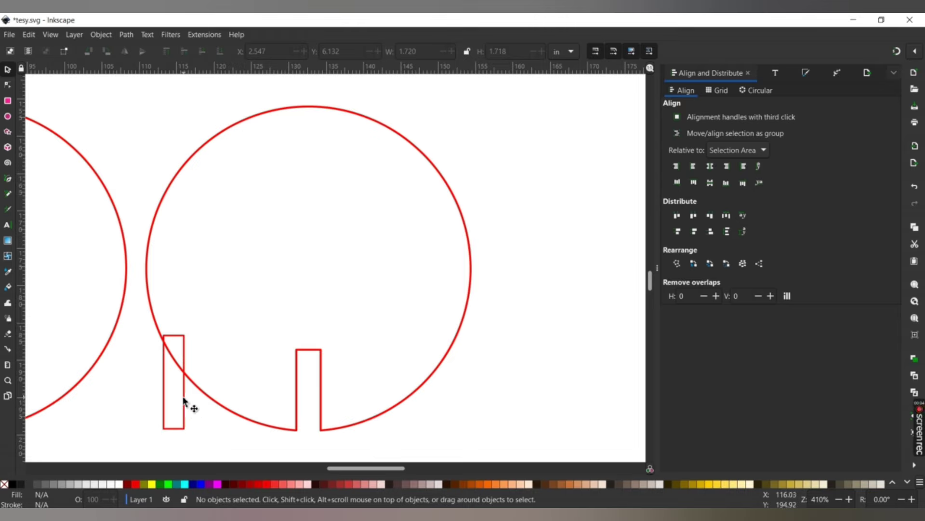
Step: Centre the second rectangle over the second circle's notch, then switch to the Node tool
{"action": "left_click_drag", "start_coordinate": [184, 398], "coordinate": [323, 421]}
{"action": "left_click", "coordinate": [310, 376]}
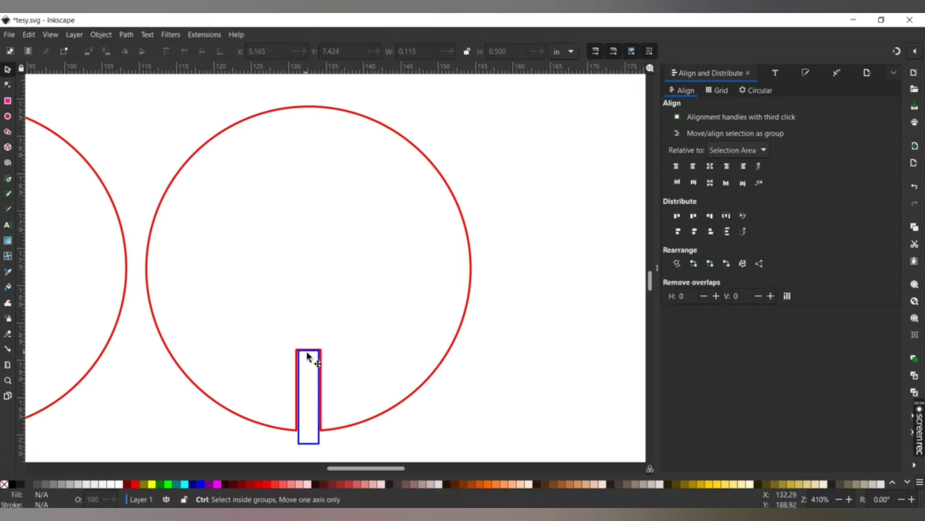
{"action": "scroll", "coordinate": [307, 357], "scroll_direction": "up", "scroll_amount": 4}
{"action": "left_click_drag", "start_coordinate": [313, 348], "coordinate": [312, 342]}
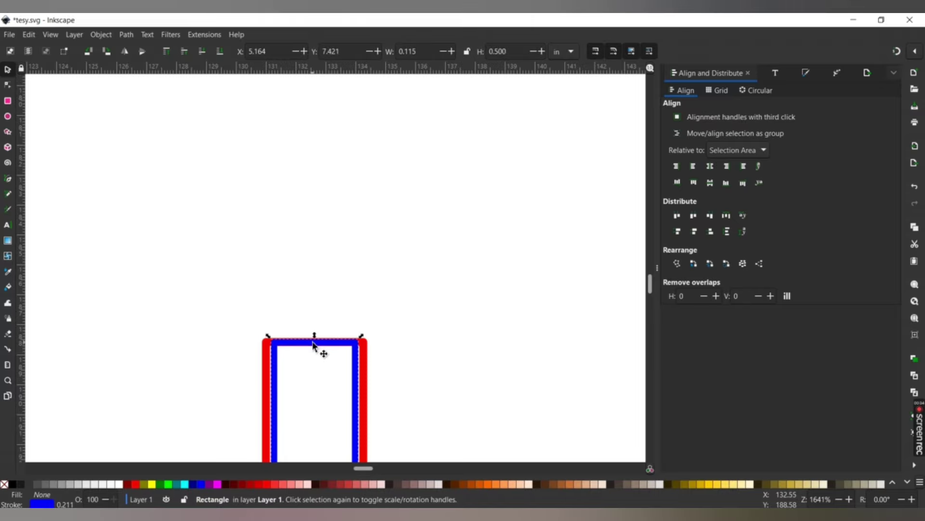
{"action": "scroll", "coordinate": [350, 312], "scroll_direction": "down", "scroll_amount": 5}
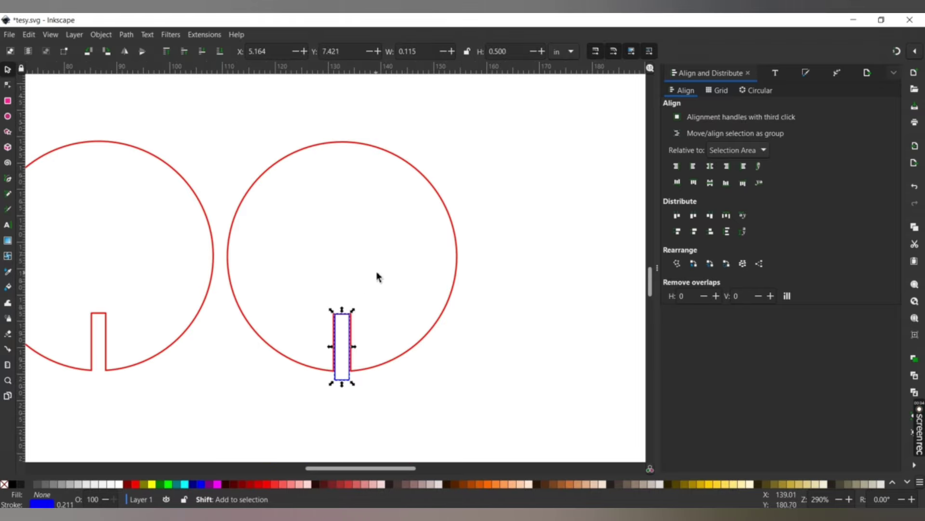
{"action": "key", "text": "n"}
{"action": "scroll", "coordinate": [316, 333], "scroll_direction": "up", "scroll_amount": 2}
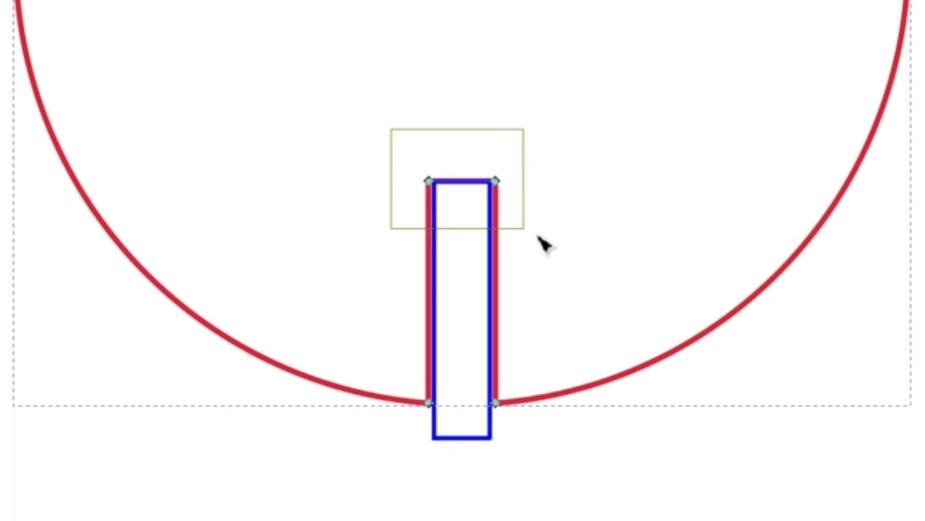
Step: Delete the notch's two top nodes and make the bottom gap a straight segment
{"action": "left_click_drag", "start_coordinate": [540, 237], "coordinate": [559, 227]}
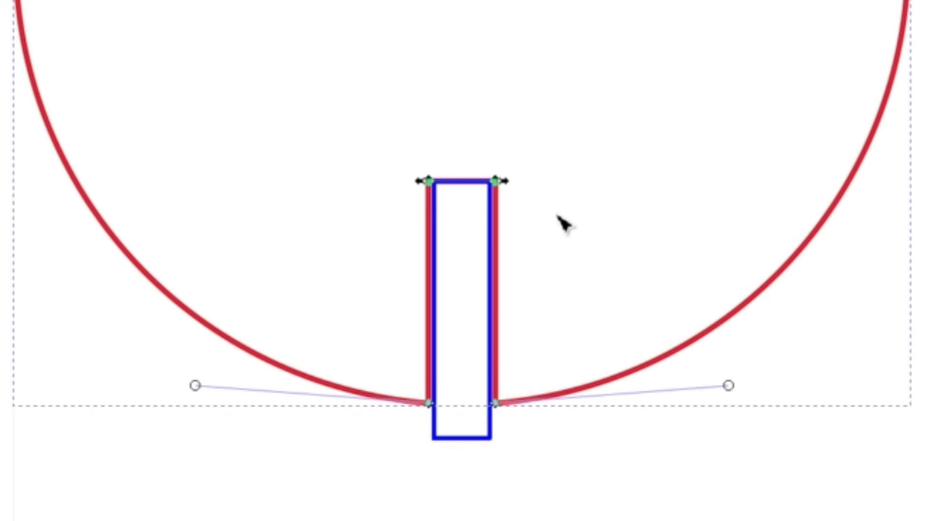
{"action": "key", "text": "Delete"}
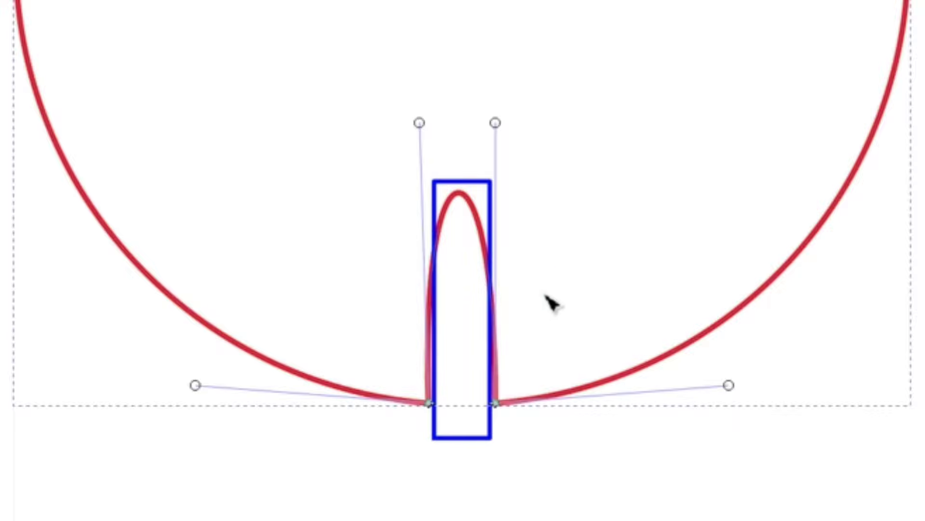
{"action": "left_click", "coordinate": [379, 358]}
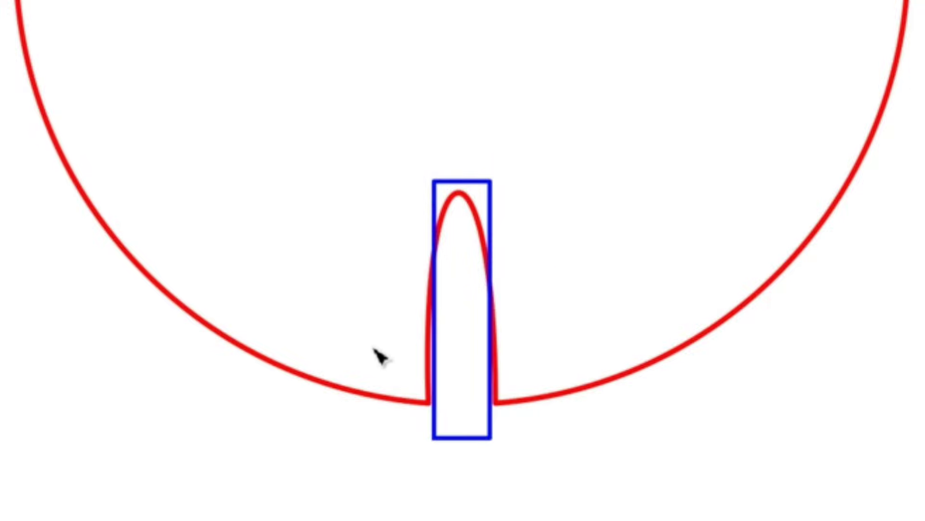
{"action": "left_click", "coordinate": [413, 406]}
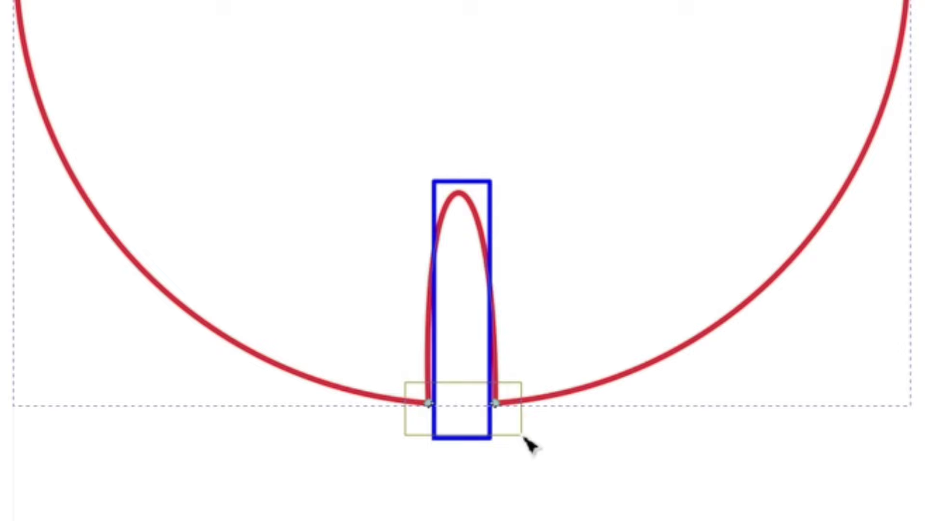
{"action": "left_click_drag", "start_coordinate": [525, 437], "coordinate": [527, 438]}
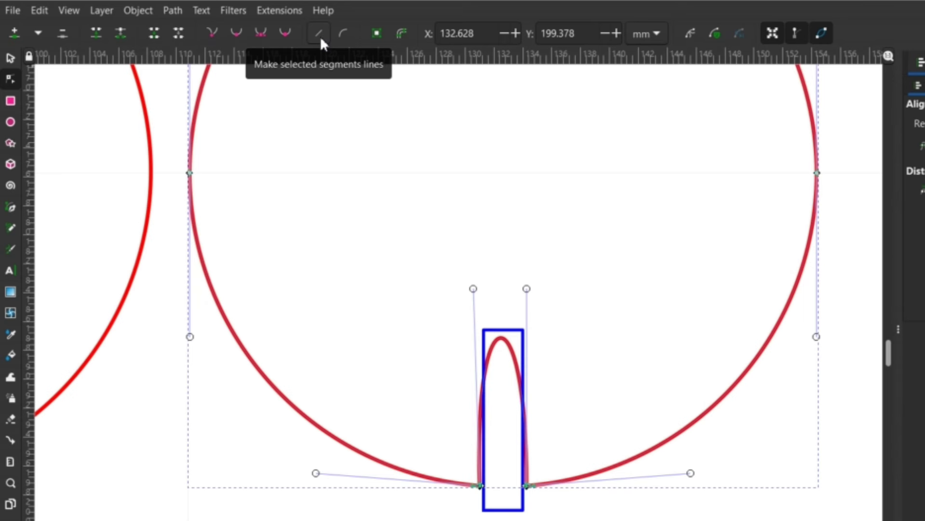
{"action": "left_click", "coordinate": [452, 144]}
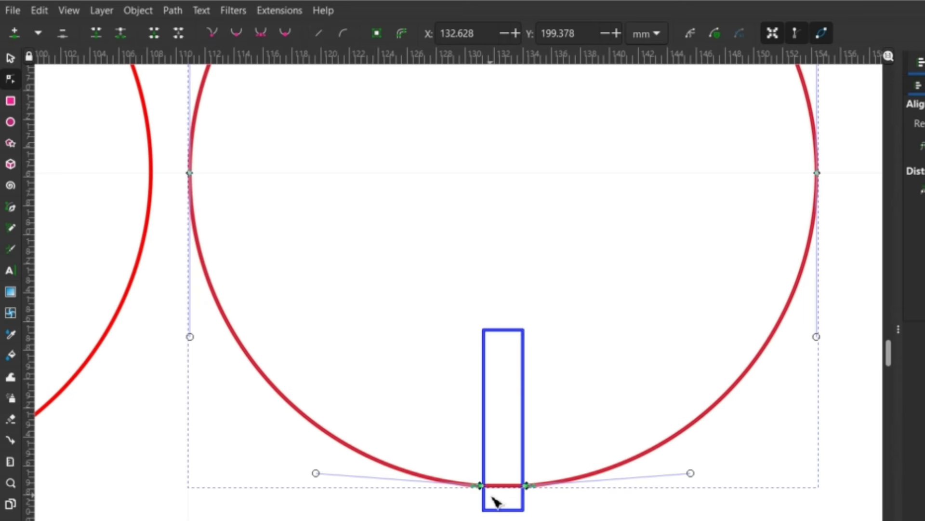
Step: Cut the rectangle out of the second circle with Path > Difference and compare both circles
{"action": "left_click", "coordinate": [9, 58]}
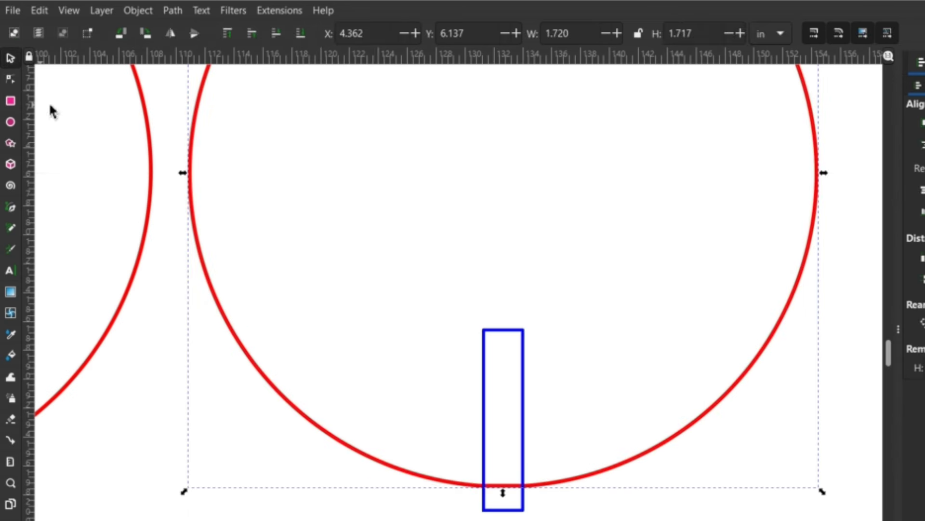
{"action": "left_click", "coordinate": [171, 11]}
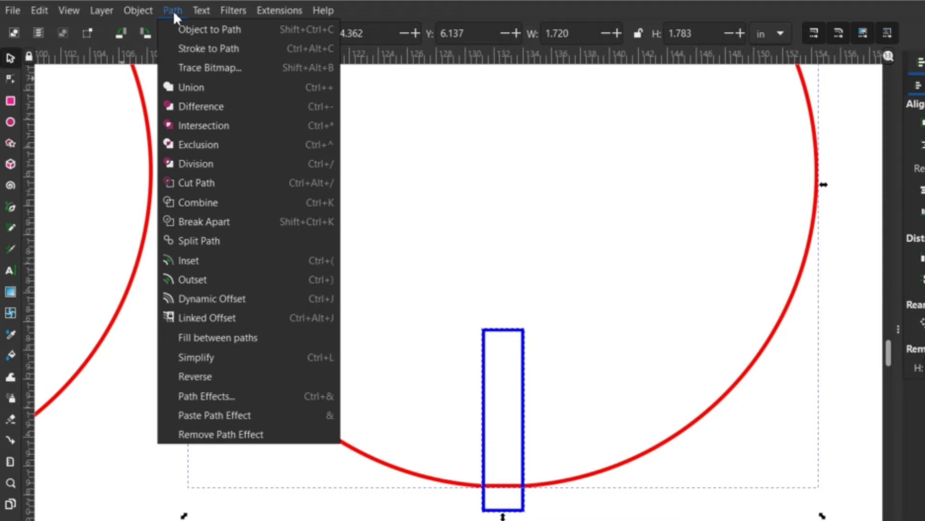
{"action": "left_click", "coordinate": [229, 107]}
{"action": "scroll", "coordinate": [510, 387], "scroll_direction": "down", "scroll_amount": 4}
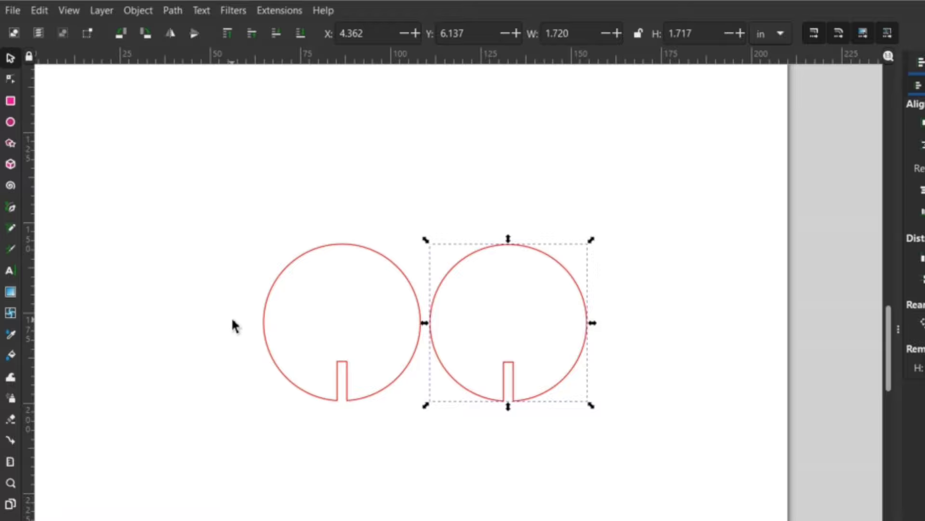
{"action": "scroll", "coordinate": [520, 458], "scroll_direction": "up", "scroll_amount": 3}
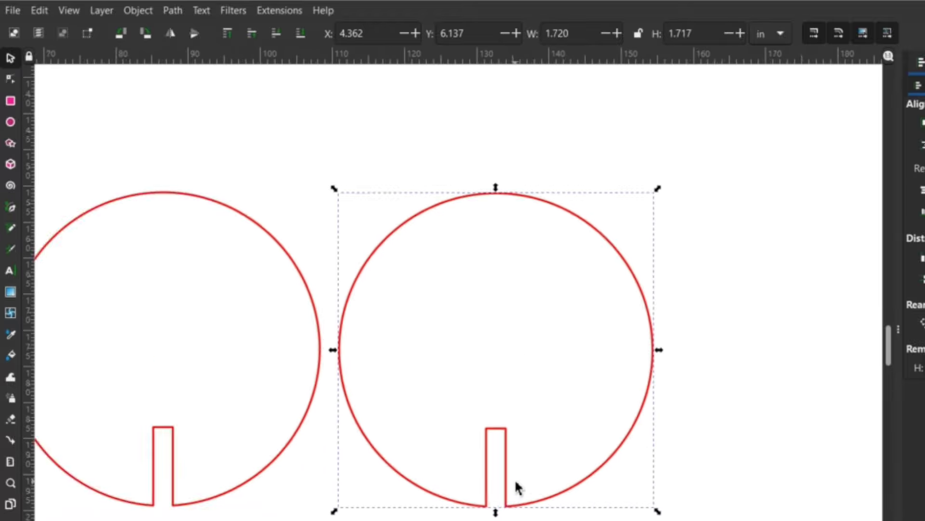